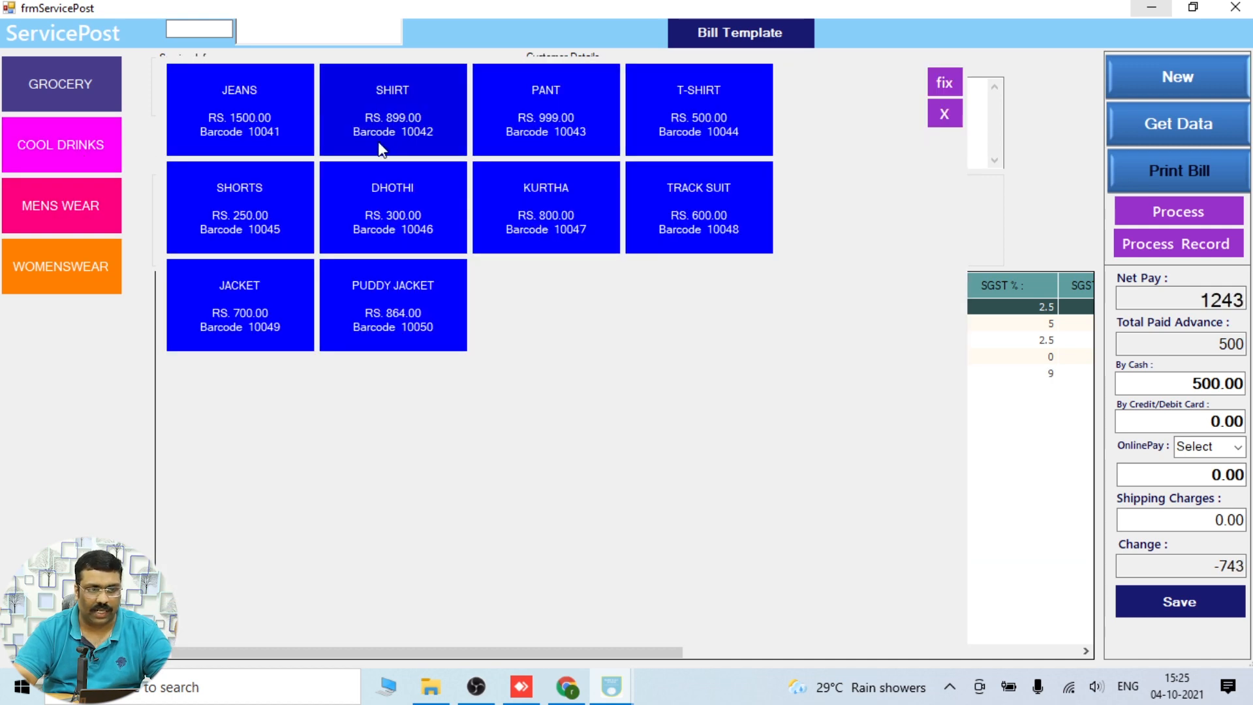
Step: Add the SHIRT and the womenswear item THREE FORTH to the service bill and send the bill to Process
{"action": "left_click", "coordinate": [381, 150]}
{"action": "left_click", "coordinate": [82, 268]}
{"action": "left_click", "coordinate": [347, 165]}
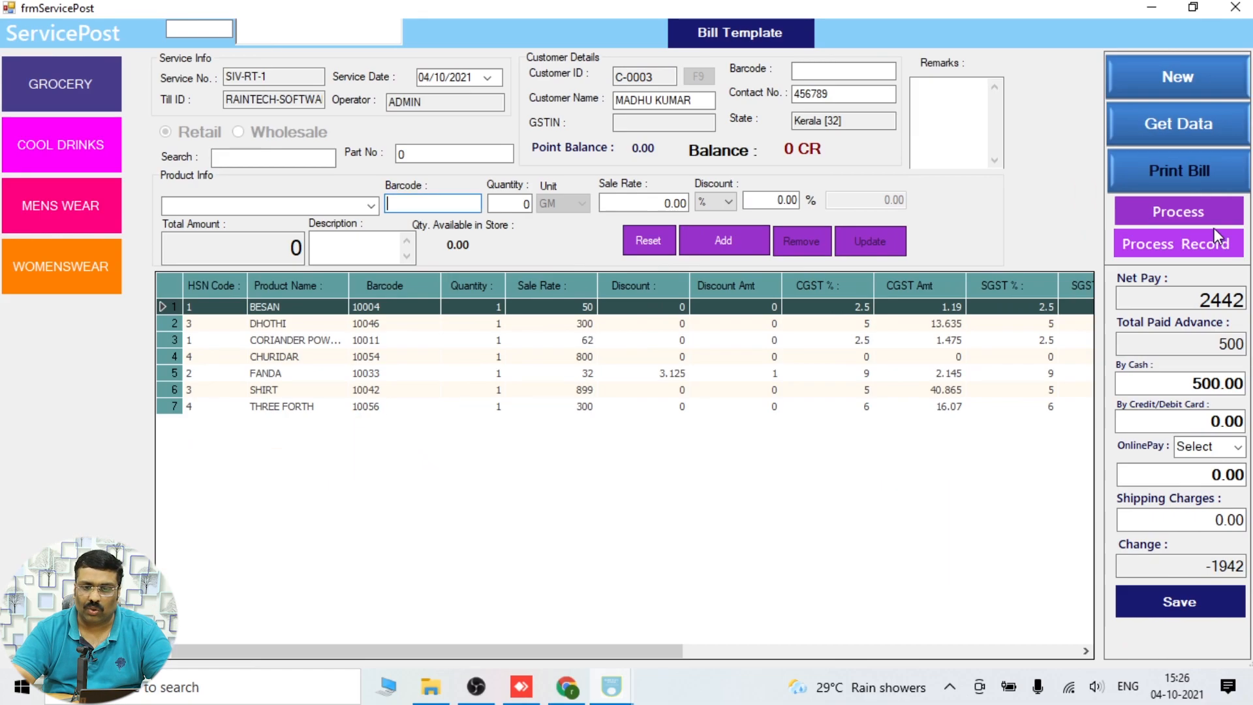
{"action": "left_click", "coordinate": [1131, 217]}
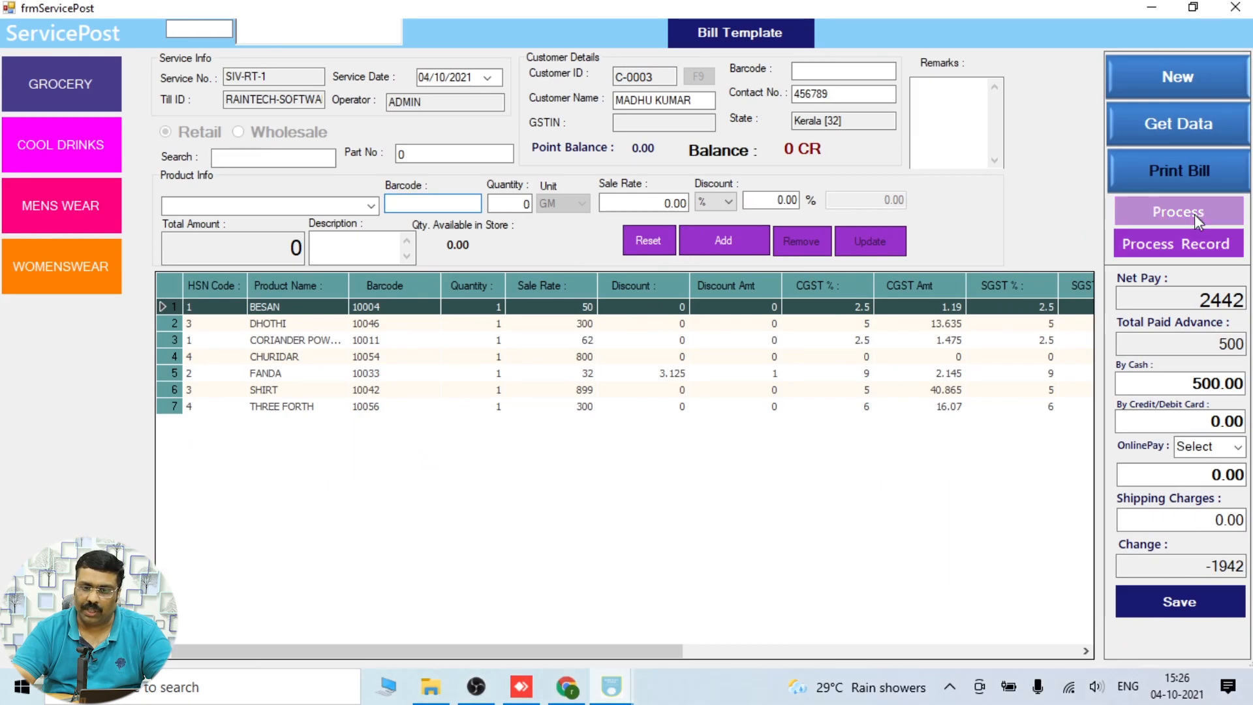
{"action": "left_click", "coordinate": [675, 407]}
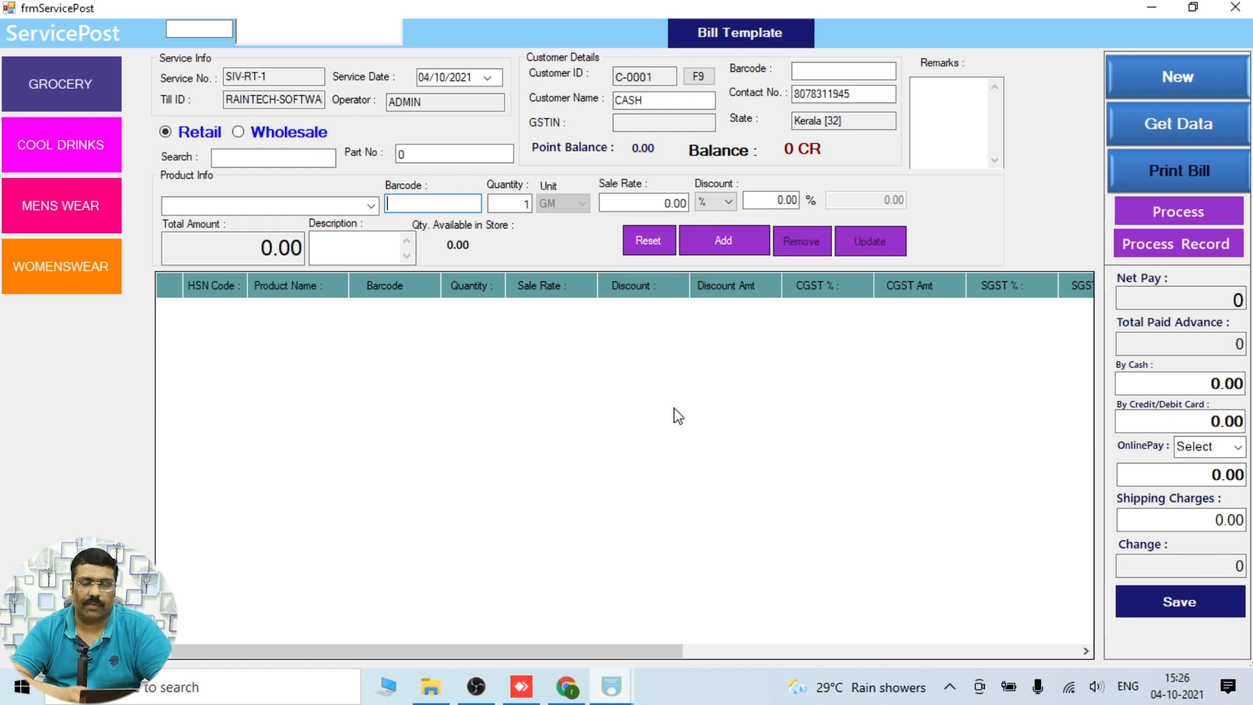
Step: Reload the customer's bill from the process records, save and print it as a service post, and close the service post form
{"action": "left_click", "coordinate": [1206, 245]}
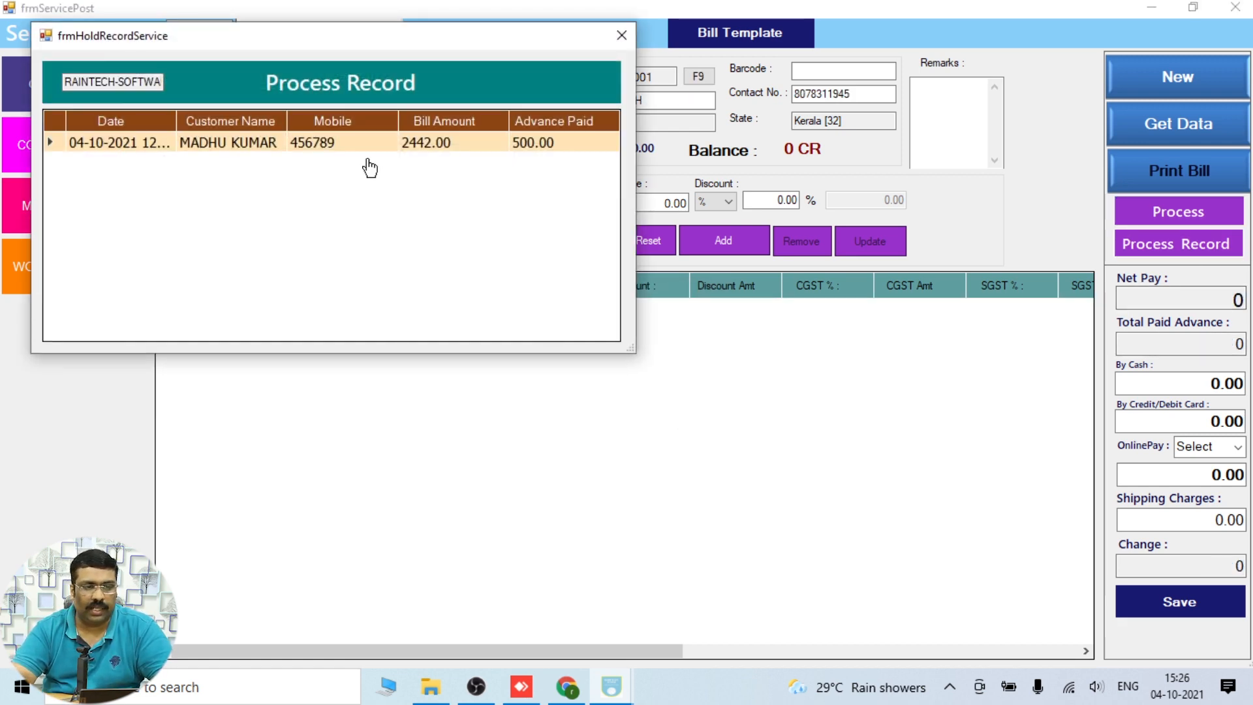
{"action": "double_click", "coordinate": [362, 144]}
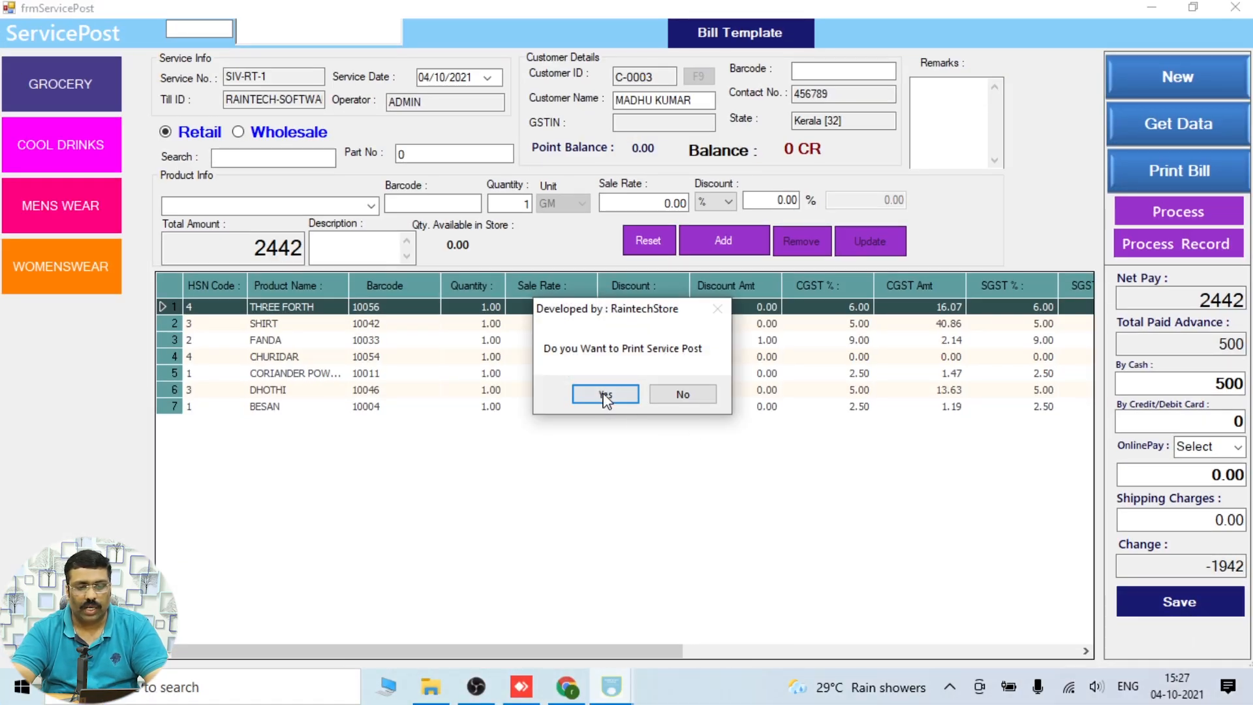
{"action": "left_click", "coordinate": [605, 395]}
{"action": "left_click", "coordinate": [1236, 8]}
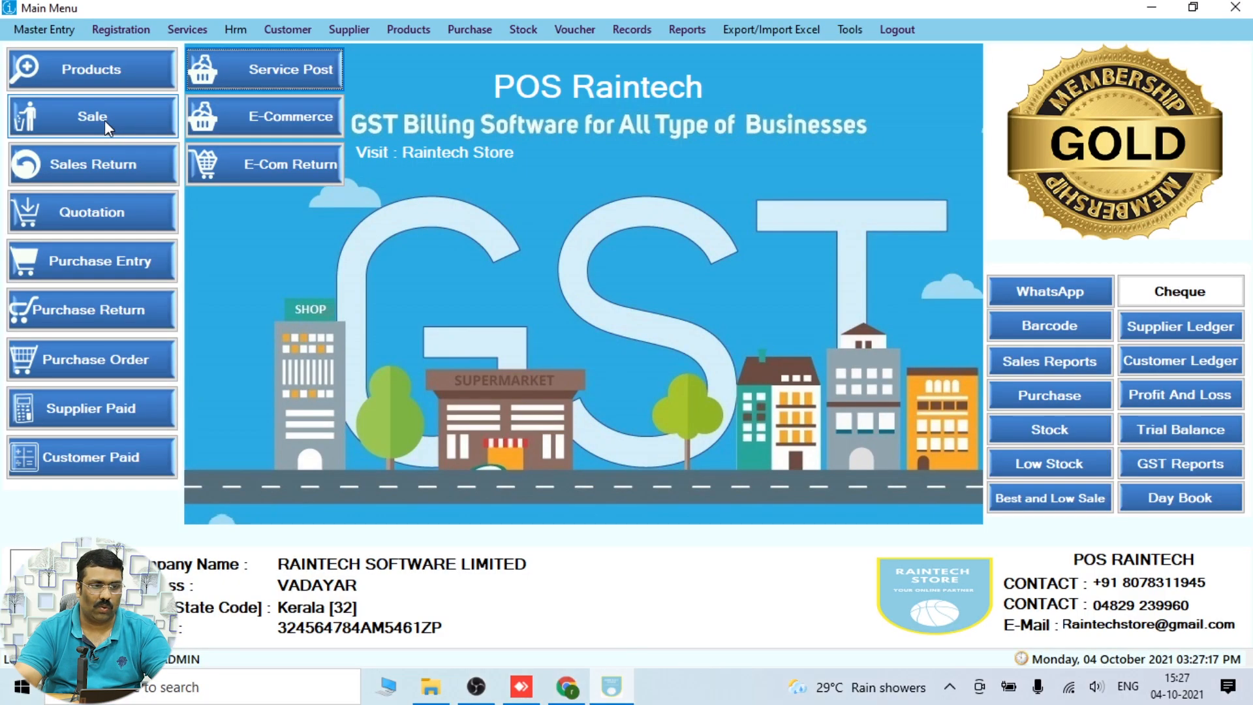
Step: Open the sale form and load the pending retail service post dated 04/10/2021 into the invoice
{"action": "left_click", "coordinate": [206, 160]}
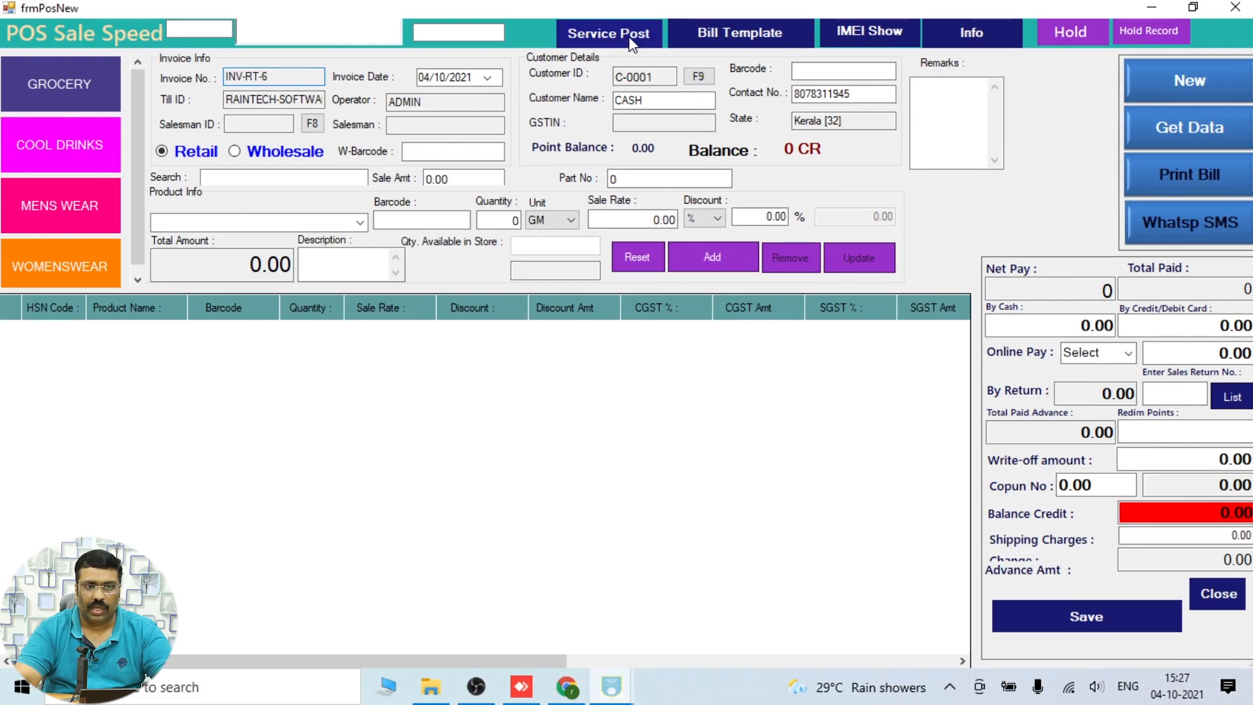
{"action": "left_click", "coordinate": [674, 92]}
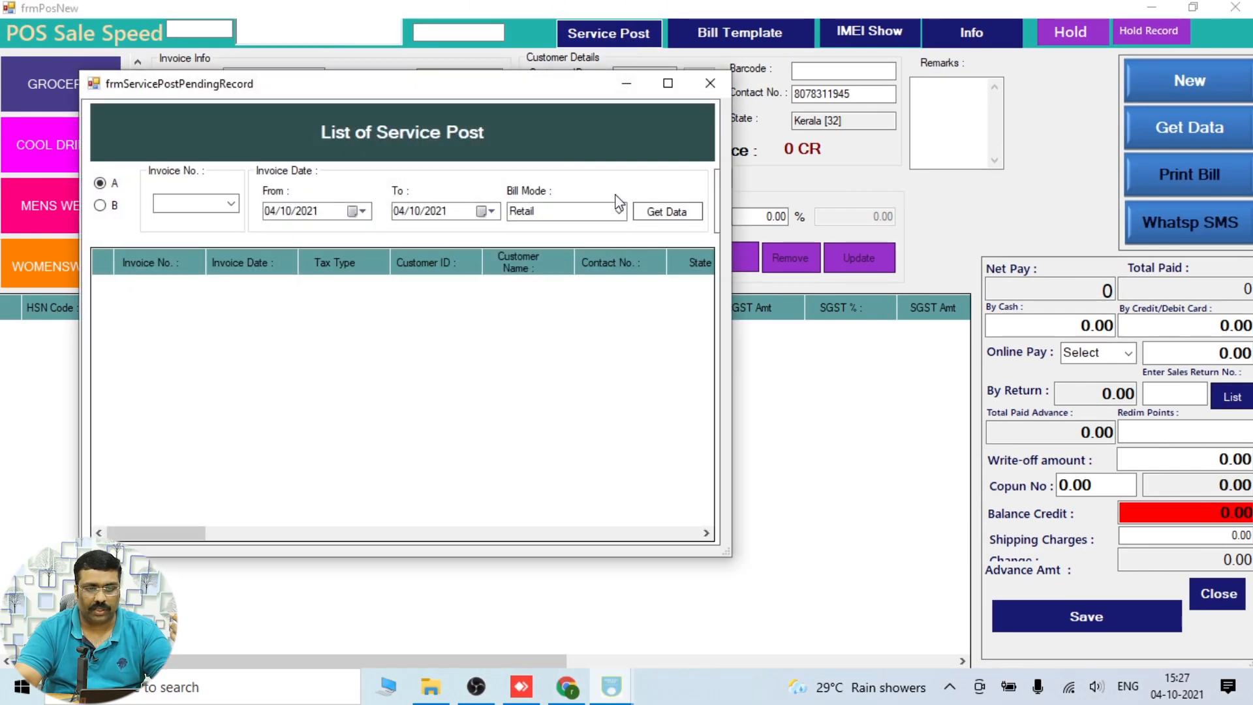
{"action": "left_click", "coordinate": [653, 211]}
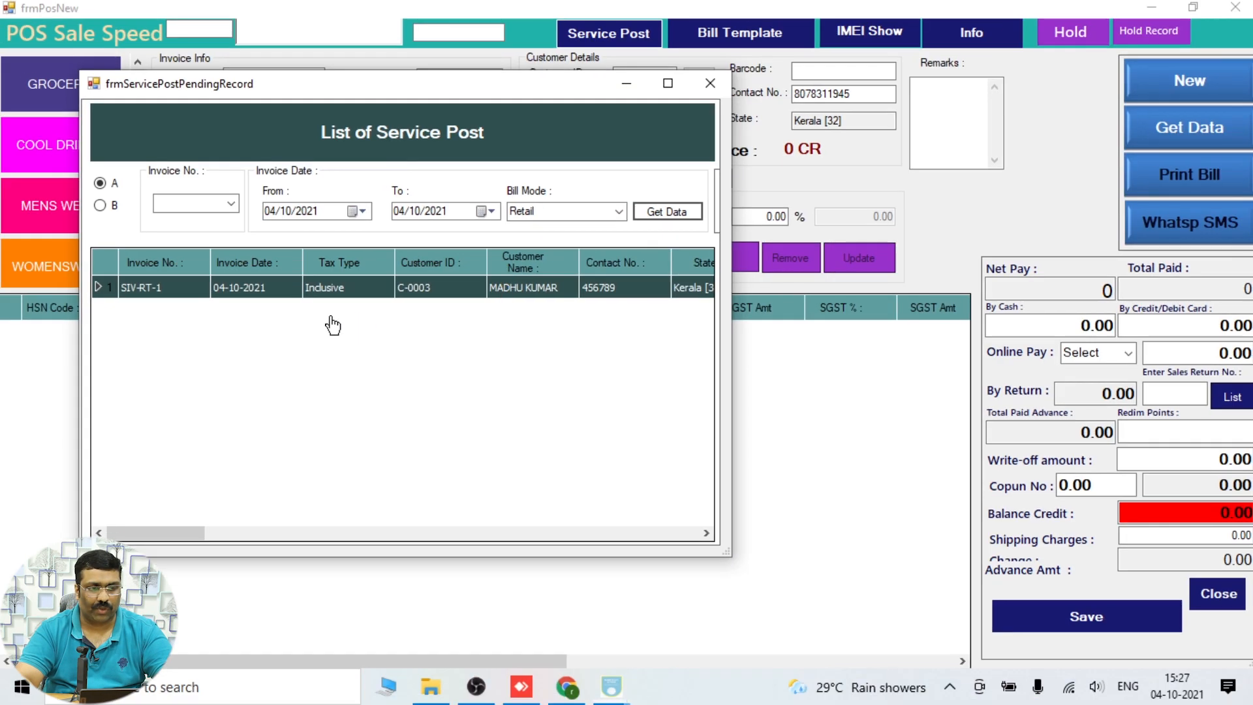
{"action": "double_click", "coordinate": [294, 295]}
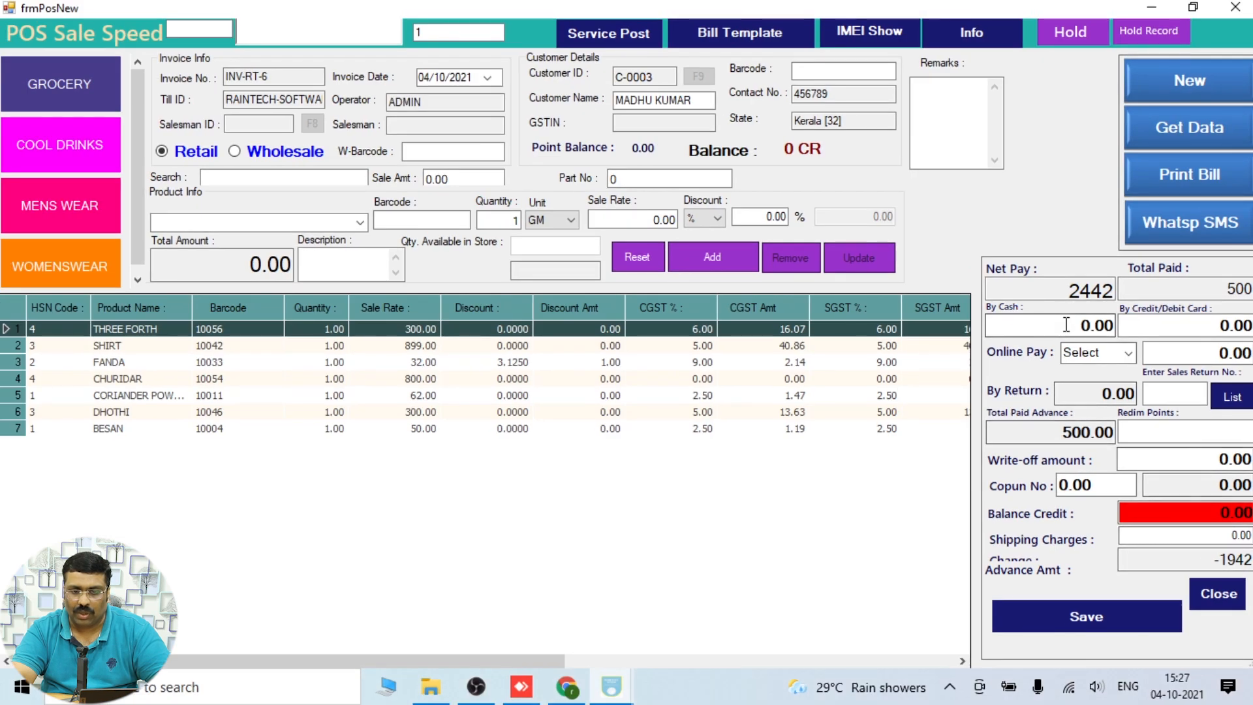
{"action": "left_click_drag", "start_coordinate": [874, 75], "coordinate": [1112, 83]}
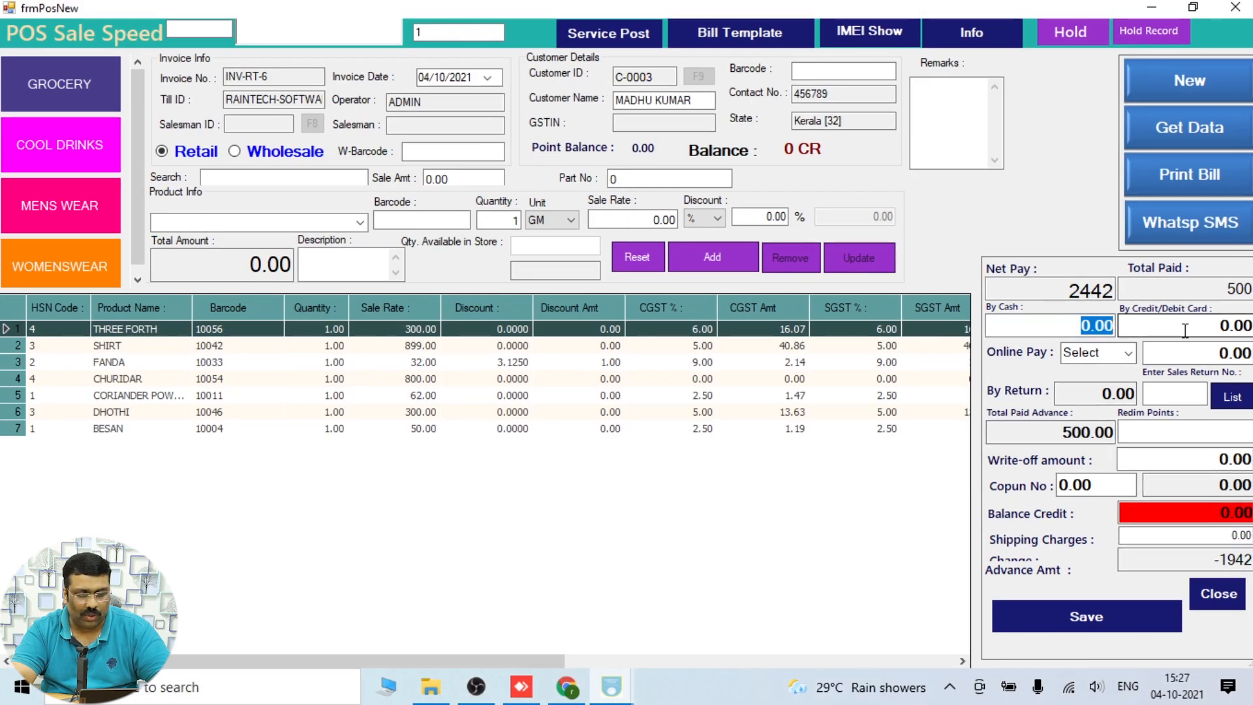
{"action": "type", "text": "19"}
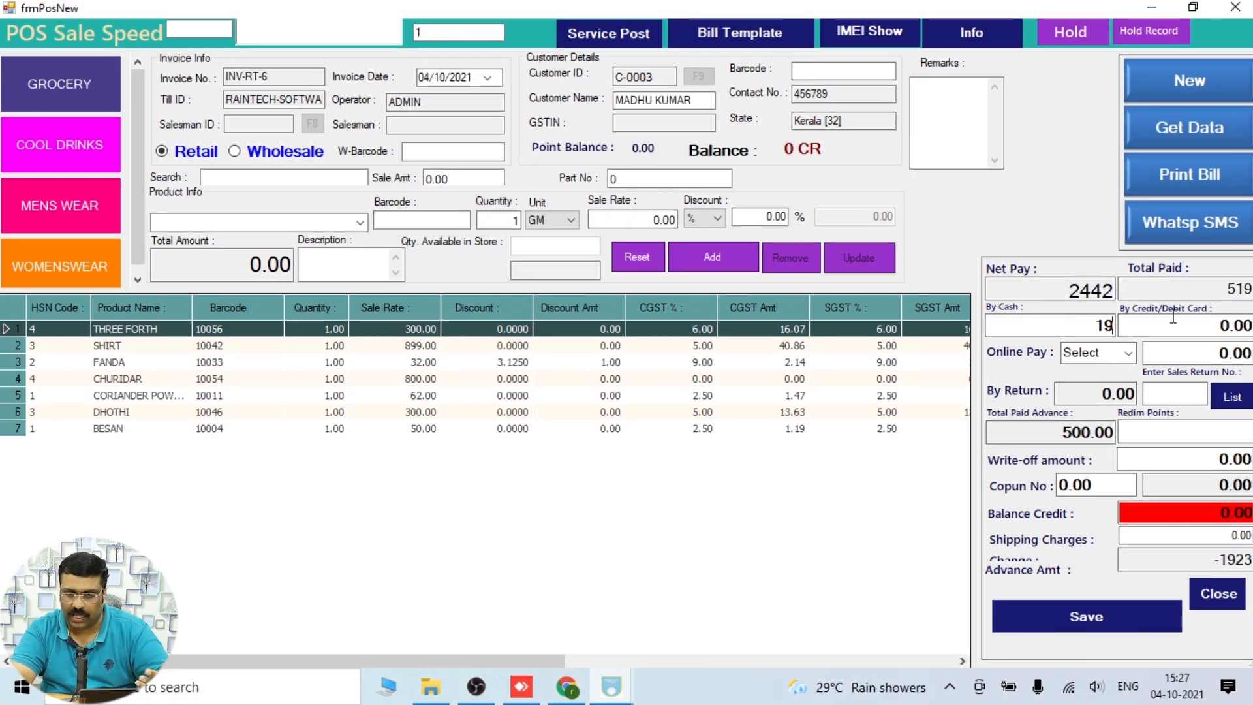
{"action": "left_click", "coordinate": [1128, 354]}
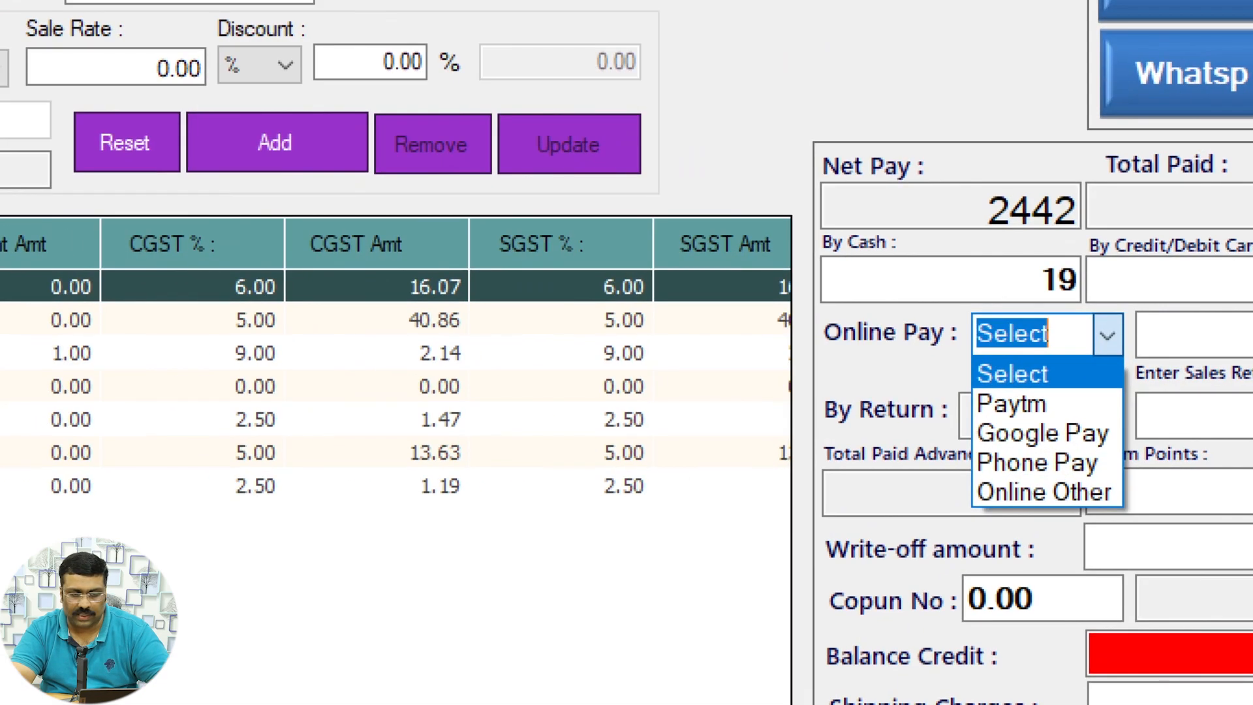
{"action": "left_click", "coordinate": [1102, 353]}
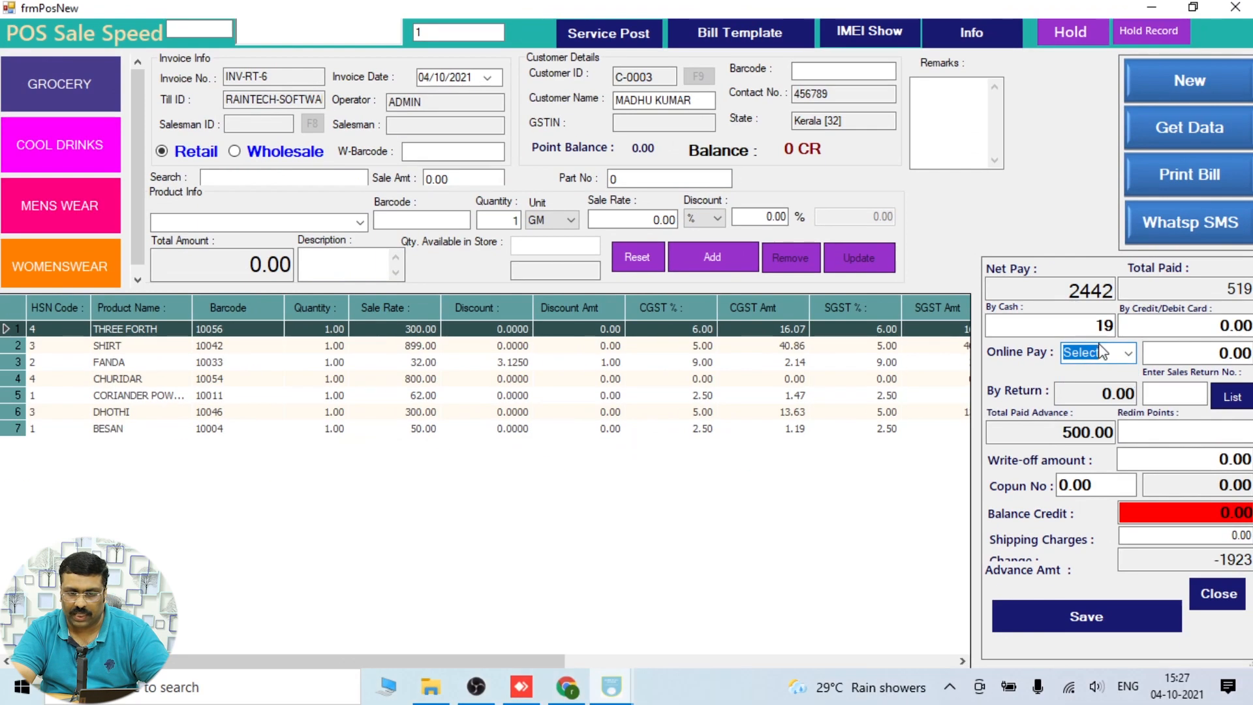
{"action": "key", "text": "shift+Tab"}
{"action": "type", "text": "1"}
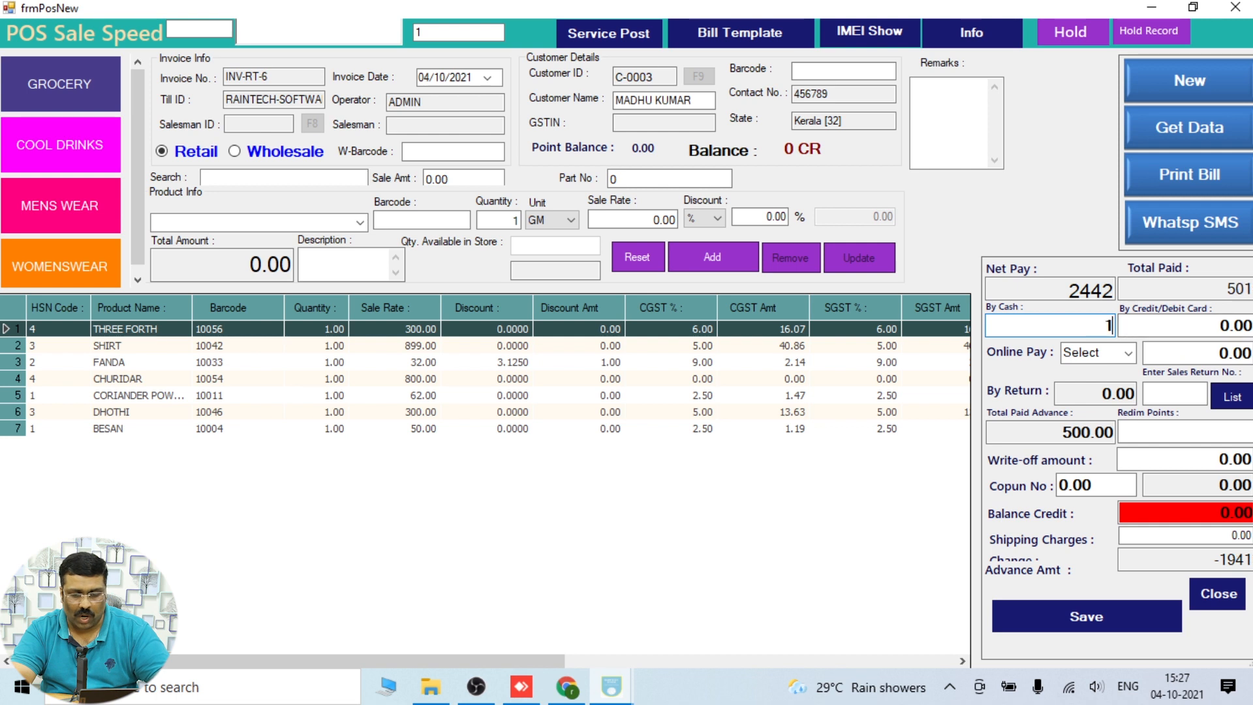
{"action": "type", "text": "0"}
Step: Set the cash payment of the invoice to 2000
{"action": "key", "text": "Tab"}
{"action": "key", "text": "shift+Tab"}
{"action": "type", "text": "2000"}
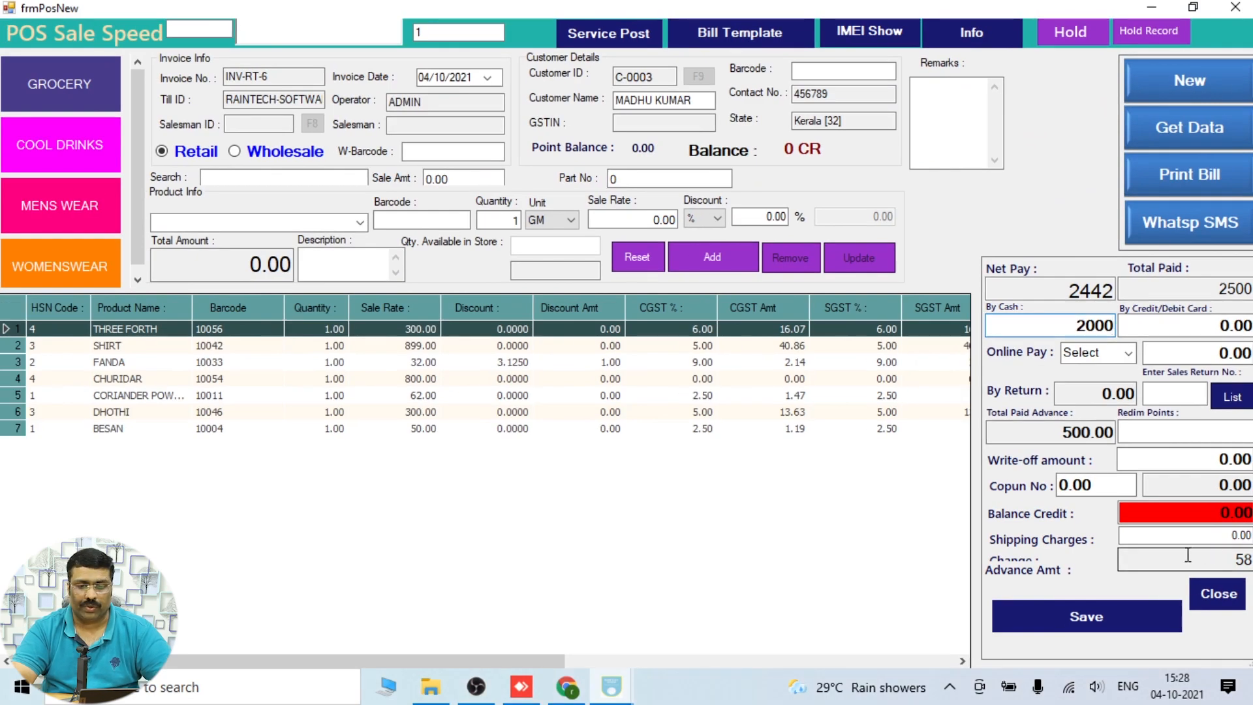
Step: Open the bill template's printer settings and choose EPSON L130 Series as the printer for the till
{"action": "left_click", "coordinate": [724, 33]}
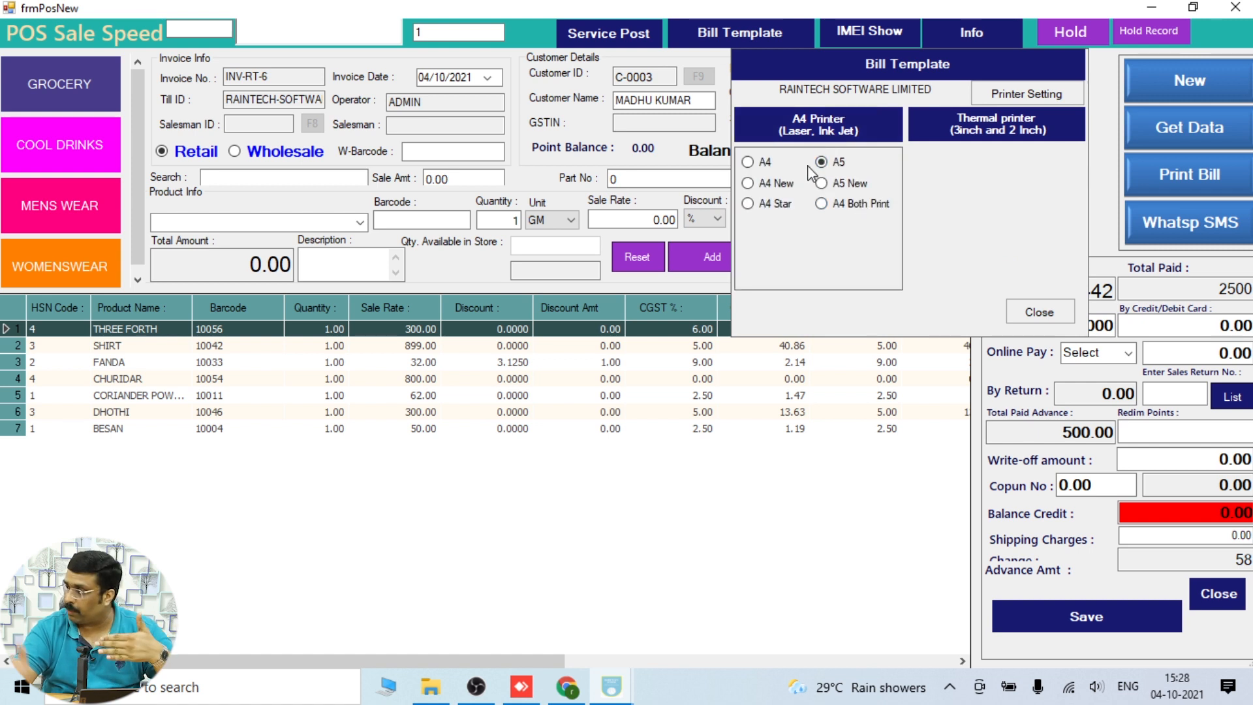
{"action": "left_click", "coordinate": [1043, 93]}
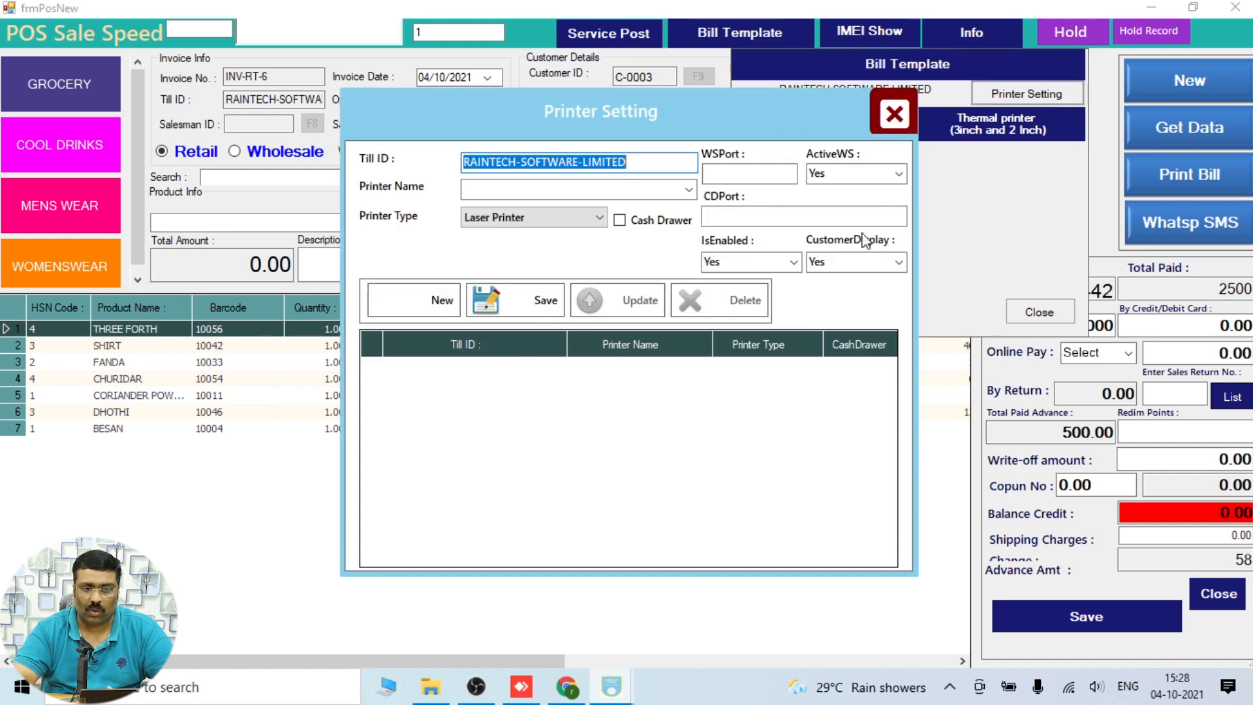
{"action": "left_click", "coordinate": [890, 124]}
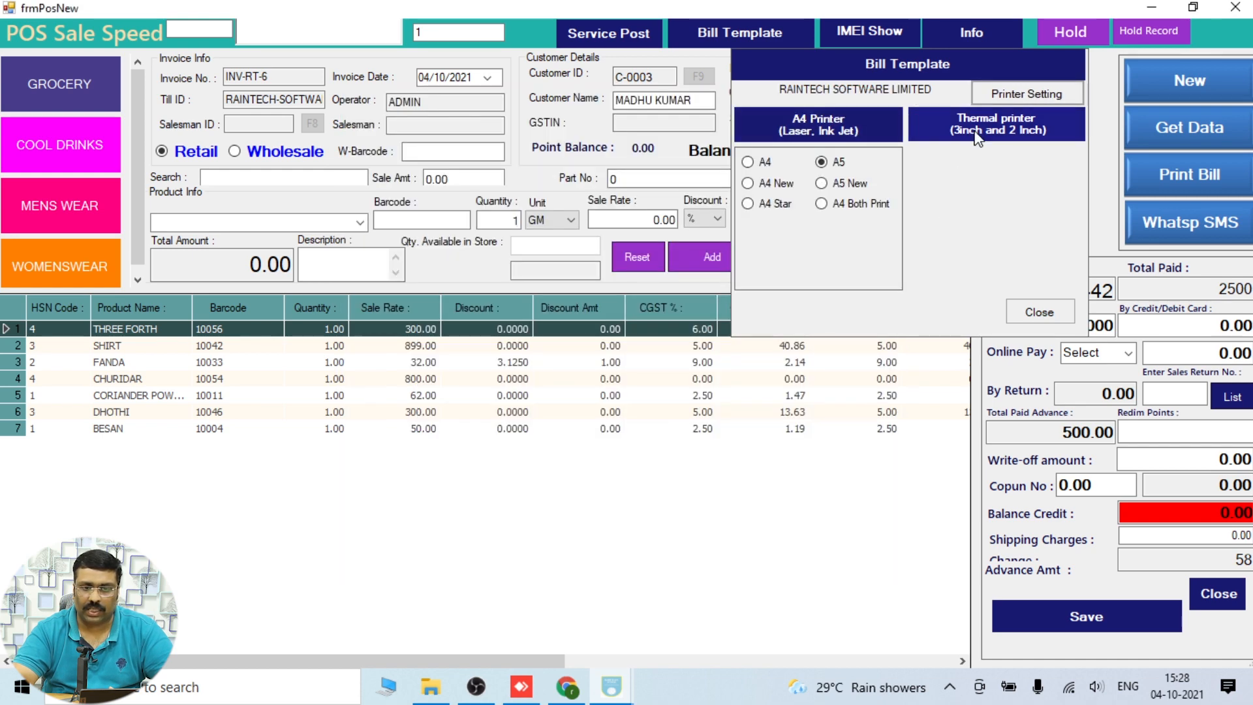
{"action": "left_click", "coordinate": [1003, 96]}
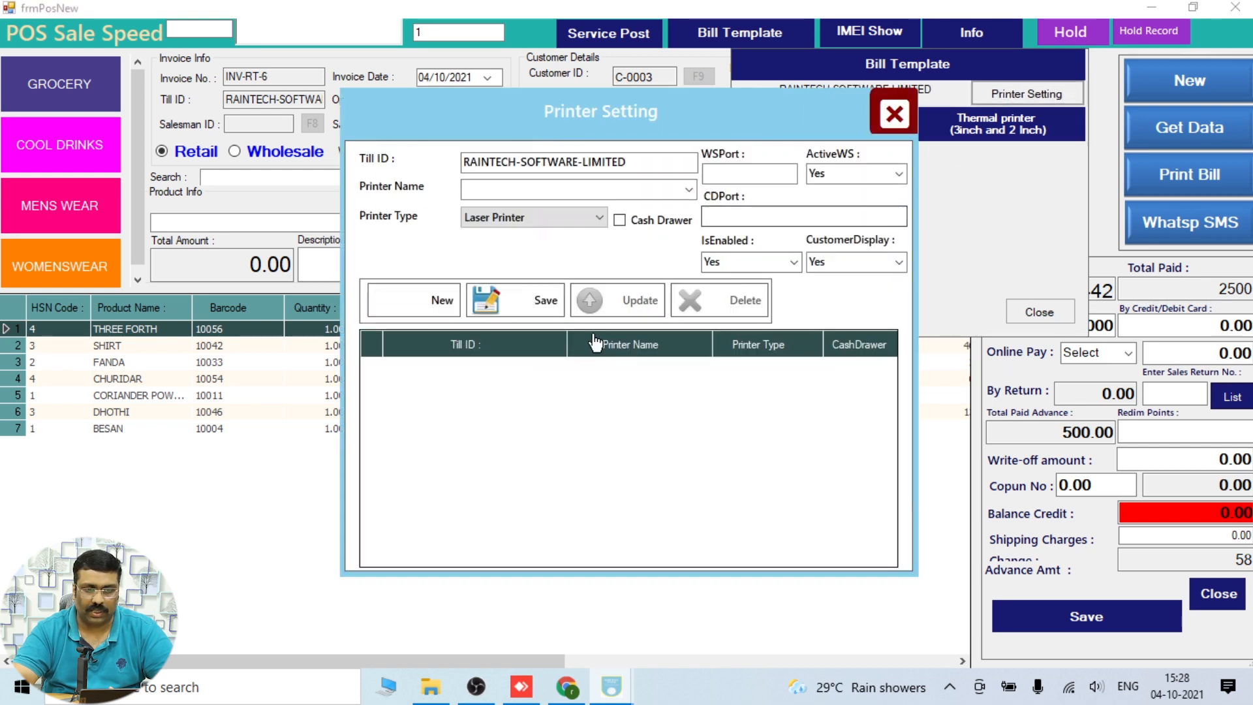
{"action": "left_click", "coordinate": [688, 189]}
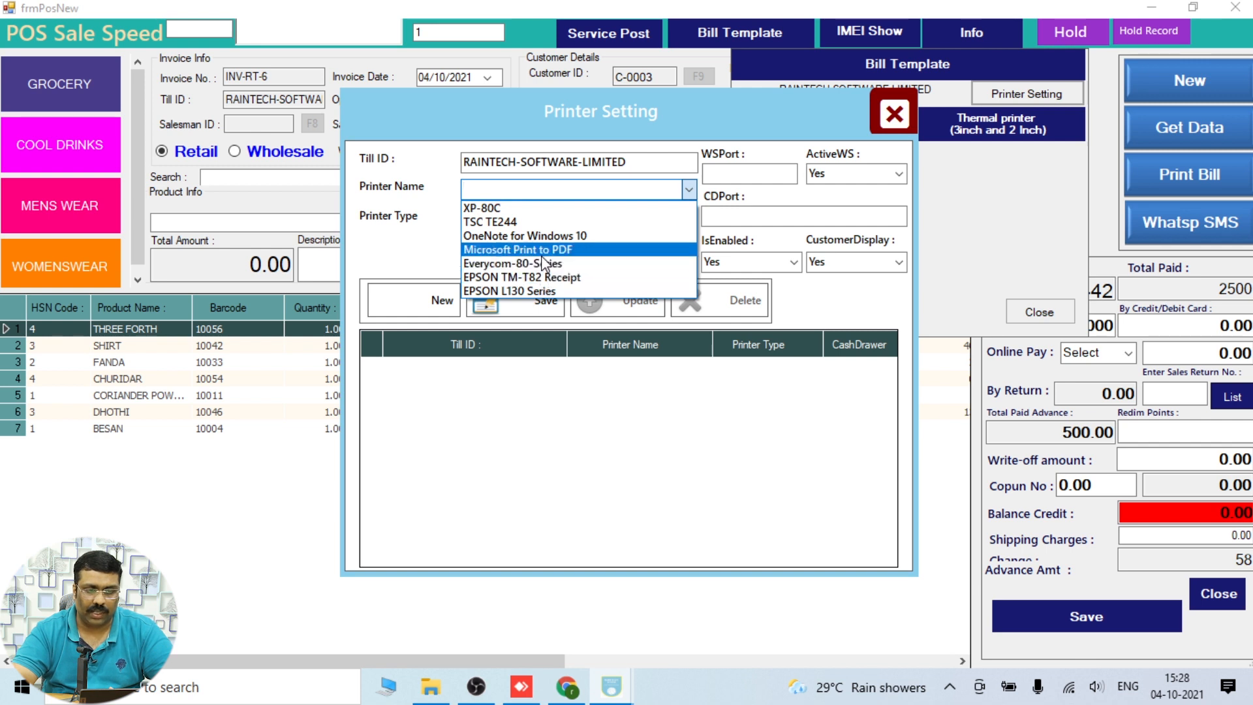
{"action": "left_click", "coordinate": [542, 292]}
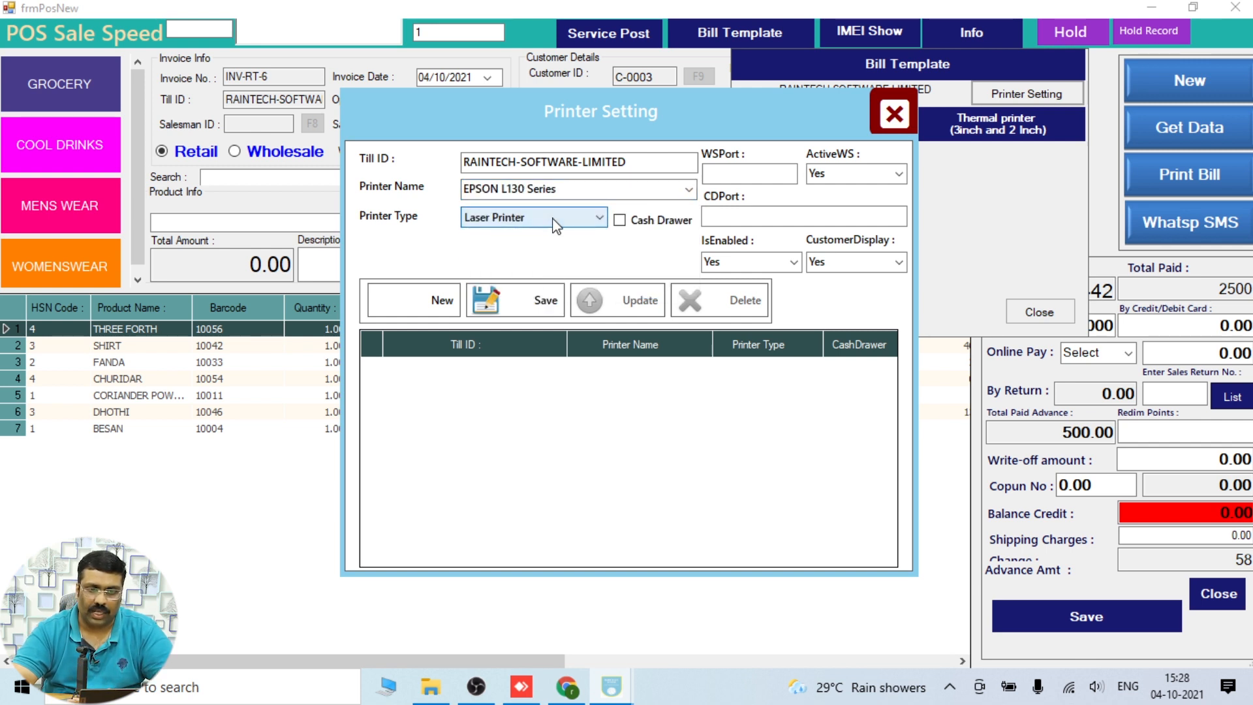
Step: Choose the ActiveWS, CustomerDisplay and IsEnabled options, save the laser printer entry, and close the printer settings and bill template
{"action": "left_click", "coordinate": [868, 174]}
{"action": "left_click", "coordinate": [848, 205]}
{"action": "left_click", "coordinate": [898, 262]}
{"action": "left_click", "coordinate": [821, 280]}
{"action": "left_click", "coordinate": [786, 262]}
{"action": "left_click", "coordinate": [769, 288]}
{"action": "left_click", "coordinate": [522, 300]}
{"action": "left_click", "coordinate": [666, 405]}
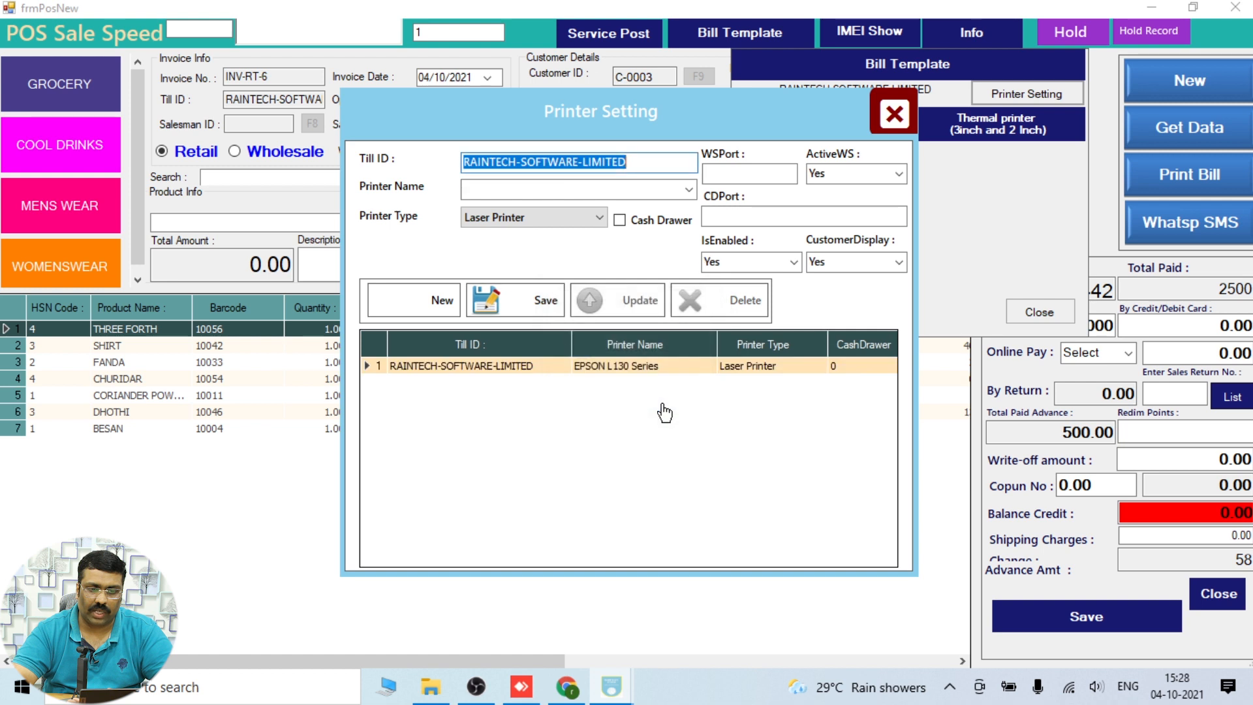
{"action": "left_click", "coordinate": [894, 115]}
{"action": "left_click", "coordinate": [1034, 310]}
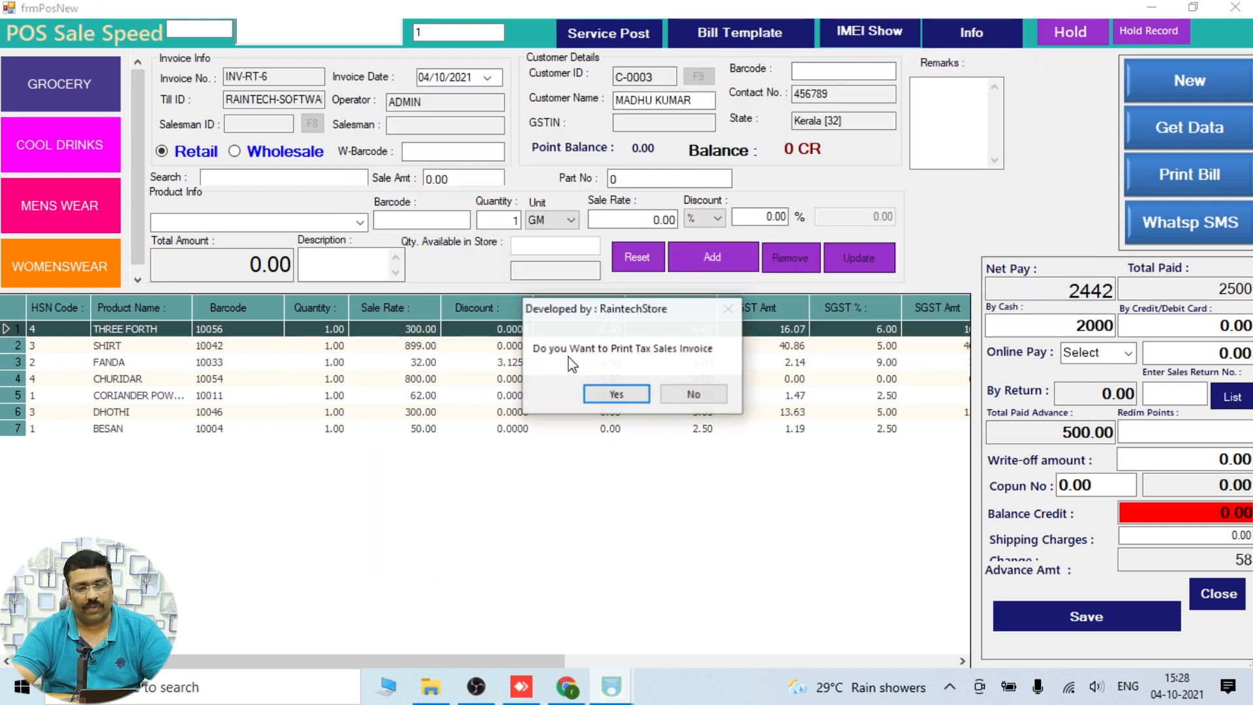
Step: Accept printing the tax sales invoice and select EPSON L130 Series as the printer for the report
{"action": "left_click", "coordinate": [611, 392]}
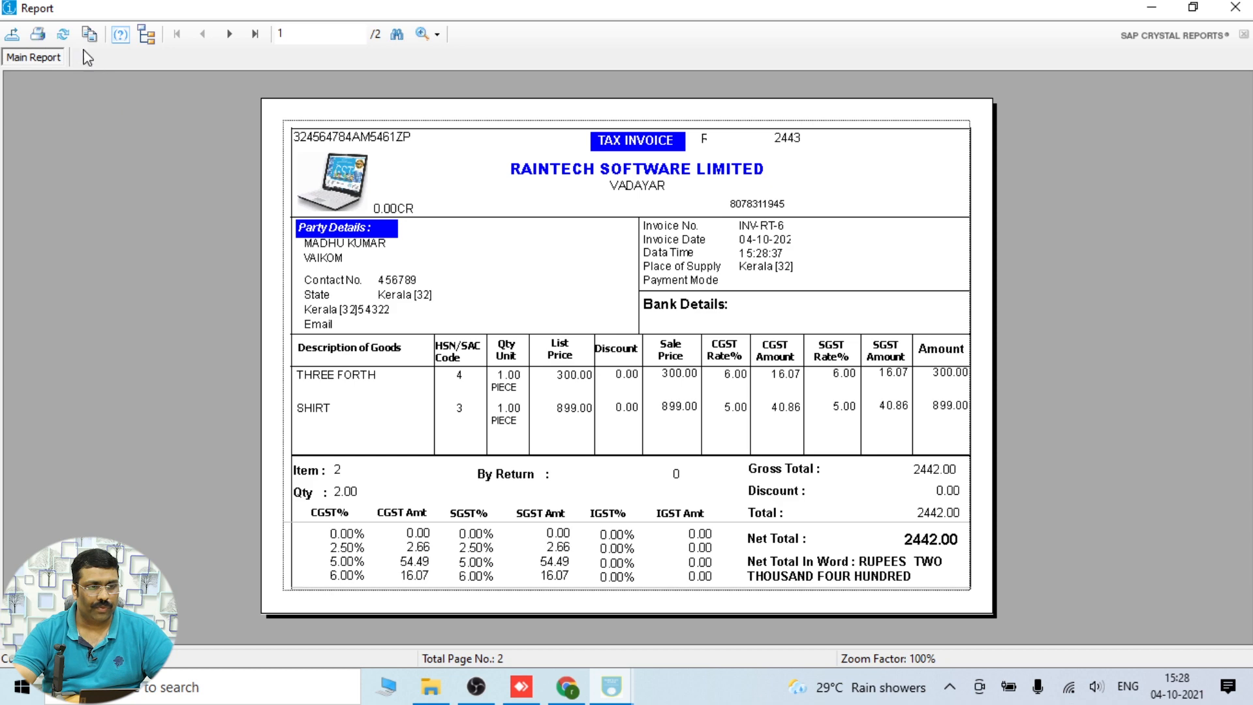
{"action": "left_click", "coordinate": [37, 34]}
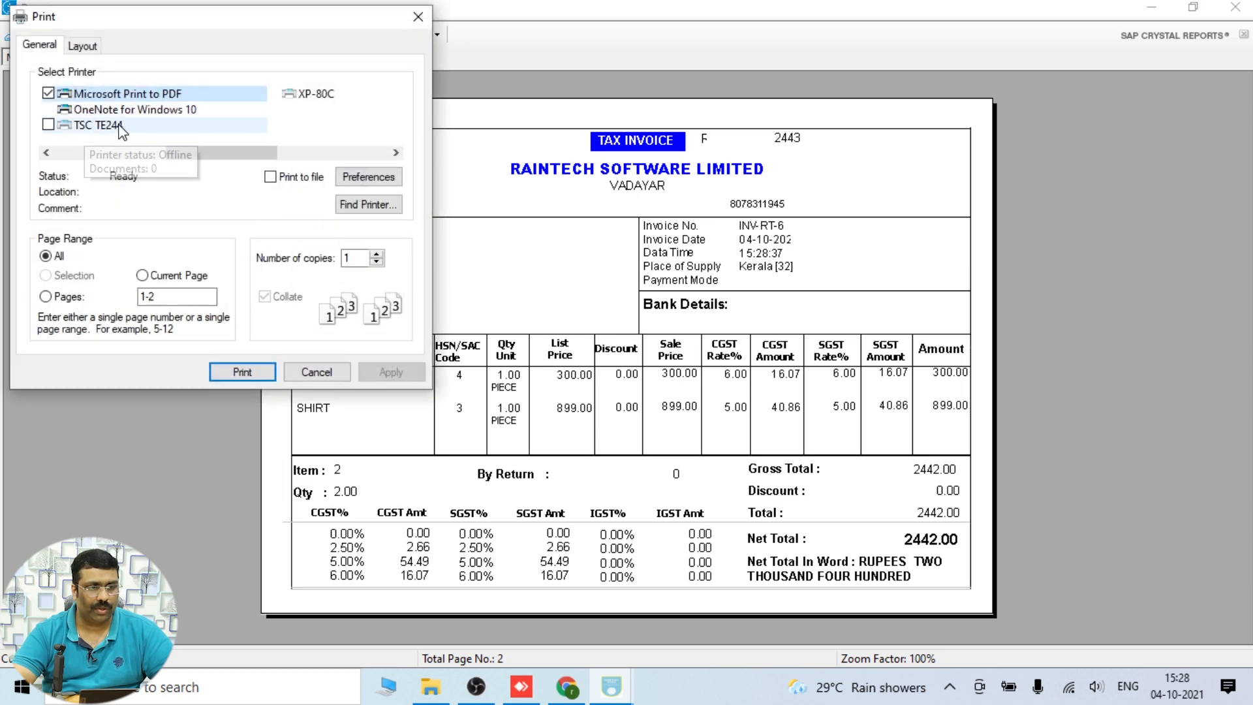
{"action": "left_click", "coordinate": [46, 152]}
{"action": "left_click", "coordinate": [78, 93]}
Step: Adjust the EPSON L130 Series printing preferences and print all pages of the invoice in one copy
{"action": "left_click", "coordinate": [349, 178]}
{"action": "left_click", "coordinate": [436, 171]}
{"action": "left_click", "coordinate": [436, 186]}
{"action": "left_click", "coordinate": [448, 565]}
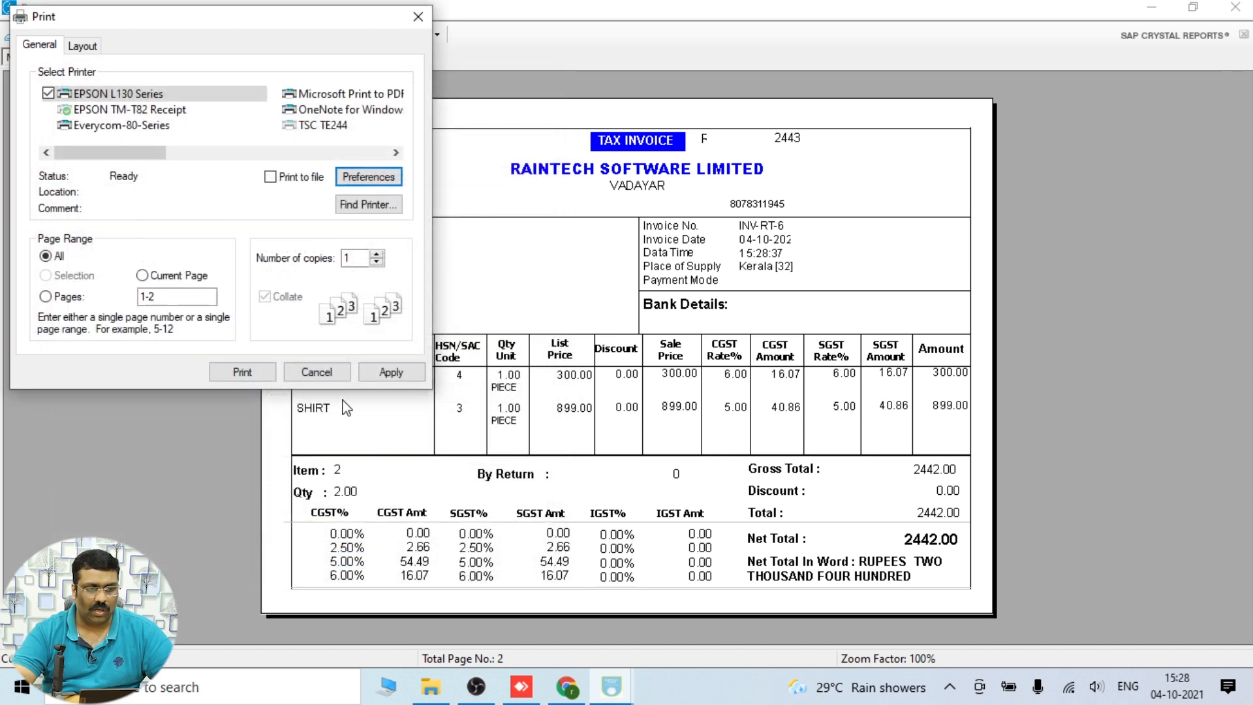
{"action": "left_click", "coordinate": [238, 373]}
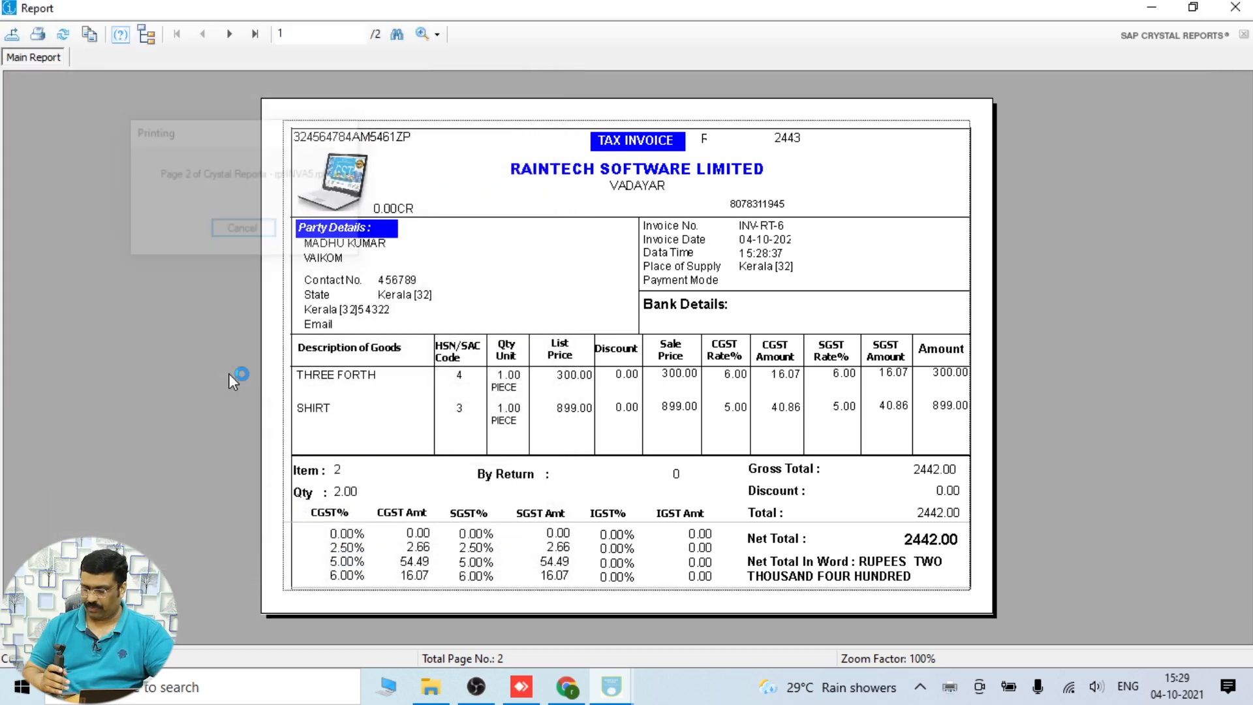